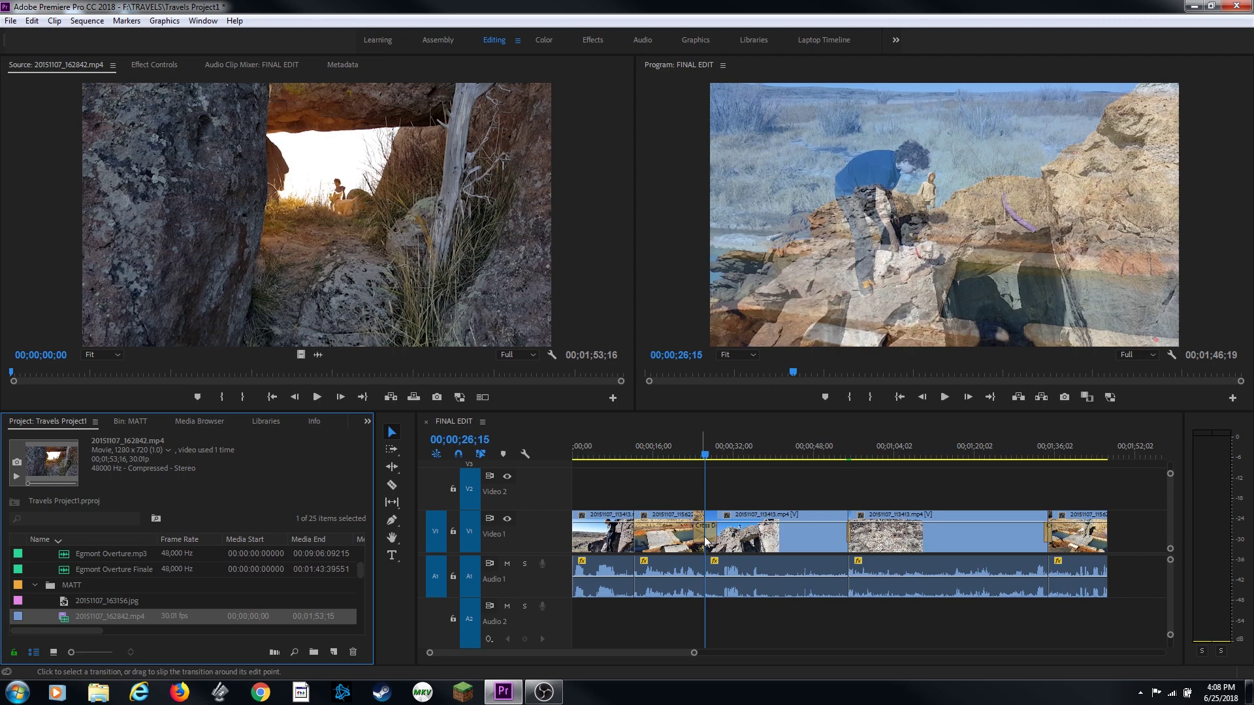
- Play back through the Cross Dissolve from just before it, stopping at 00;00;27;13
{"action": "left_click", "coordinate": [691, 447]}
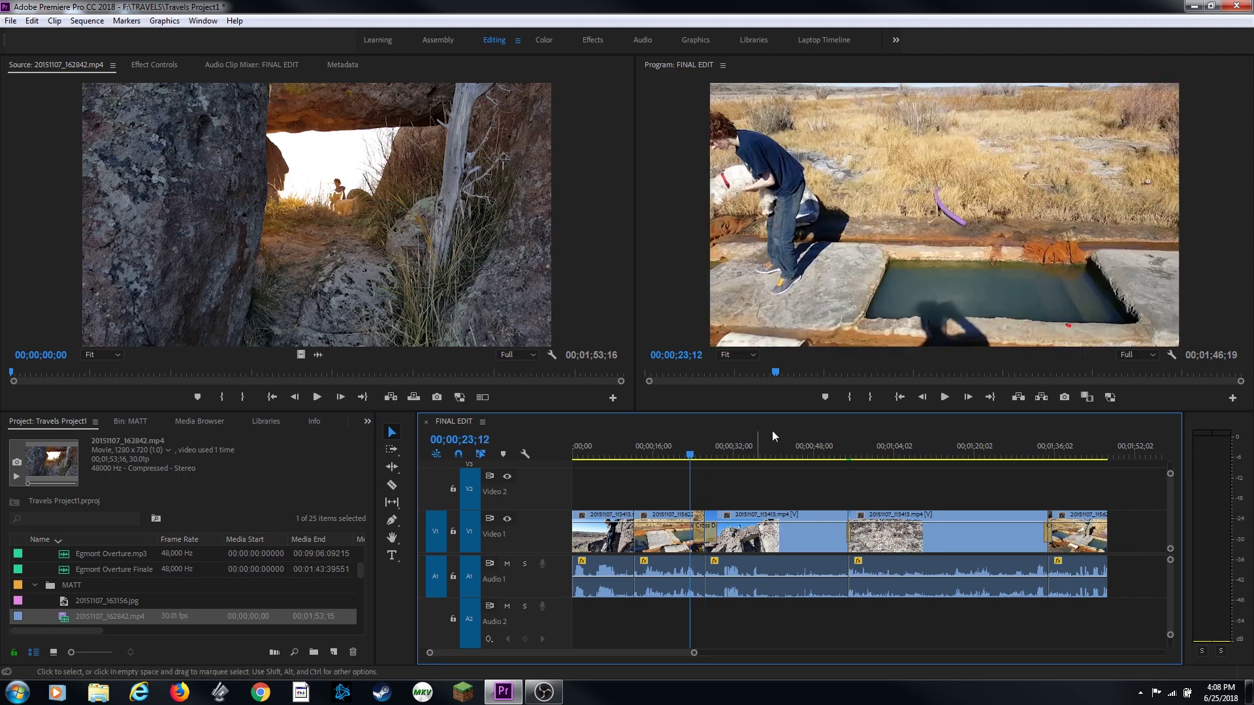
{"action": "key", "text": "space"}
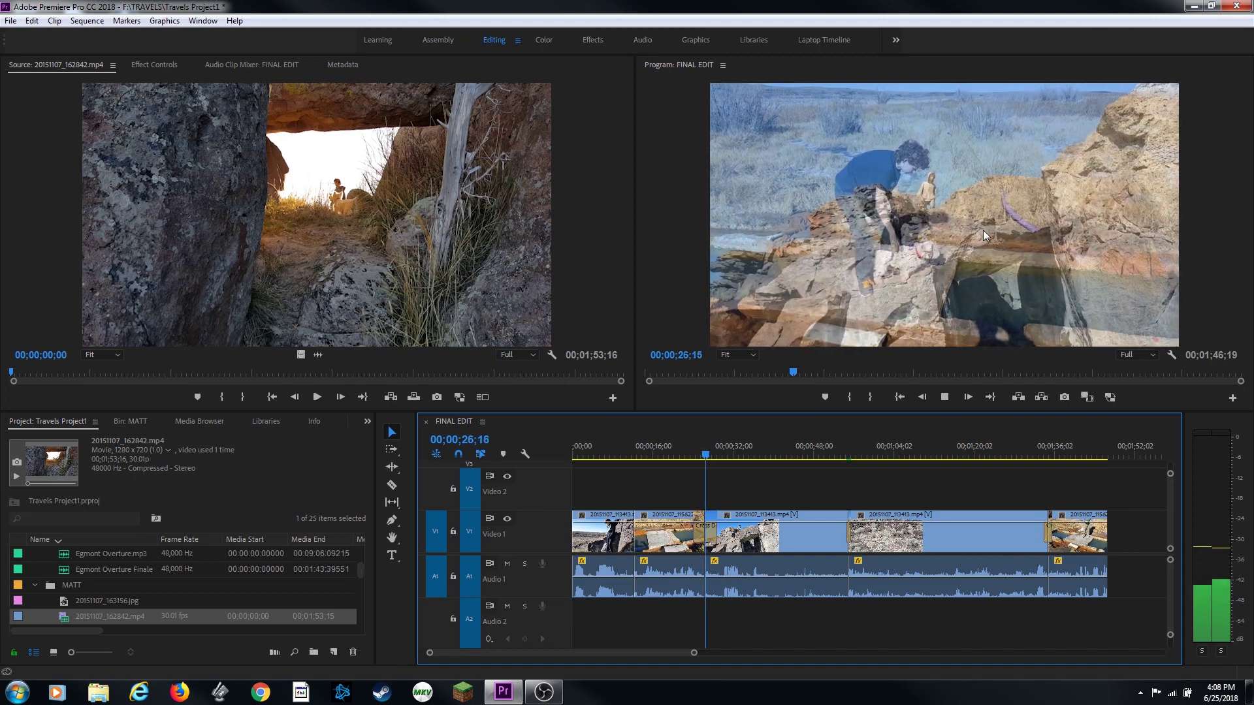
{"action": "key", "text": "space"}
- Zoom the timeline in and adjust the view around the edit beneath the transition
{"action": "key", "text": "="}
{"action": "key", "text": "="}
{"action": "key", "text": "="}
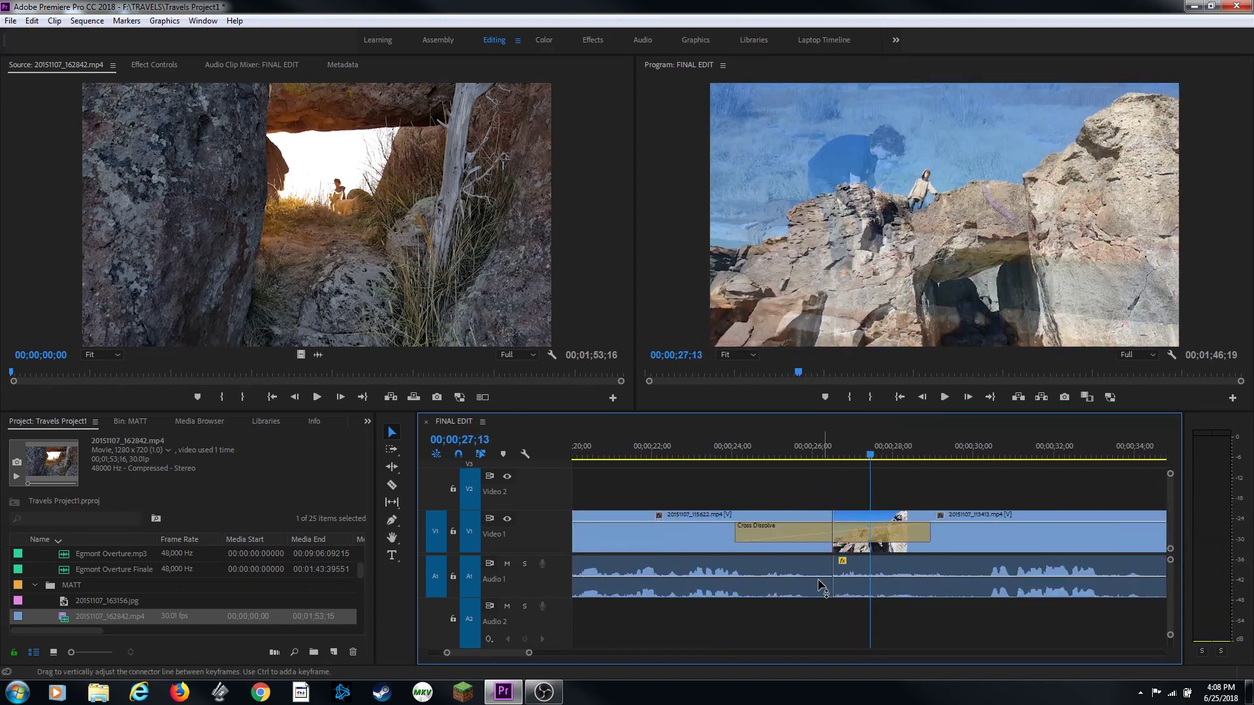
{"action": "key", "text": "="}
{"action": "key", "text": "-"}
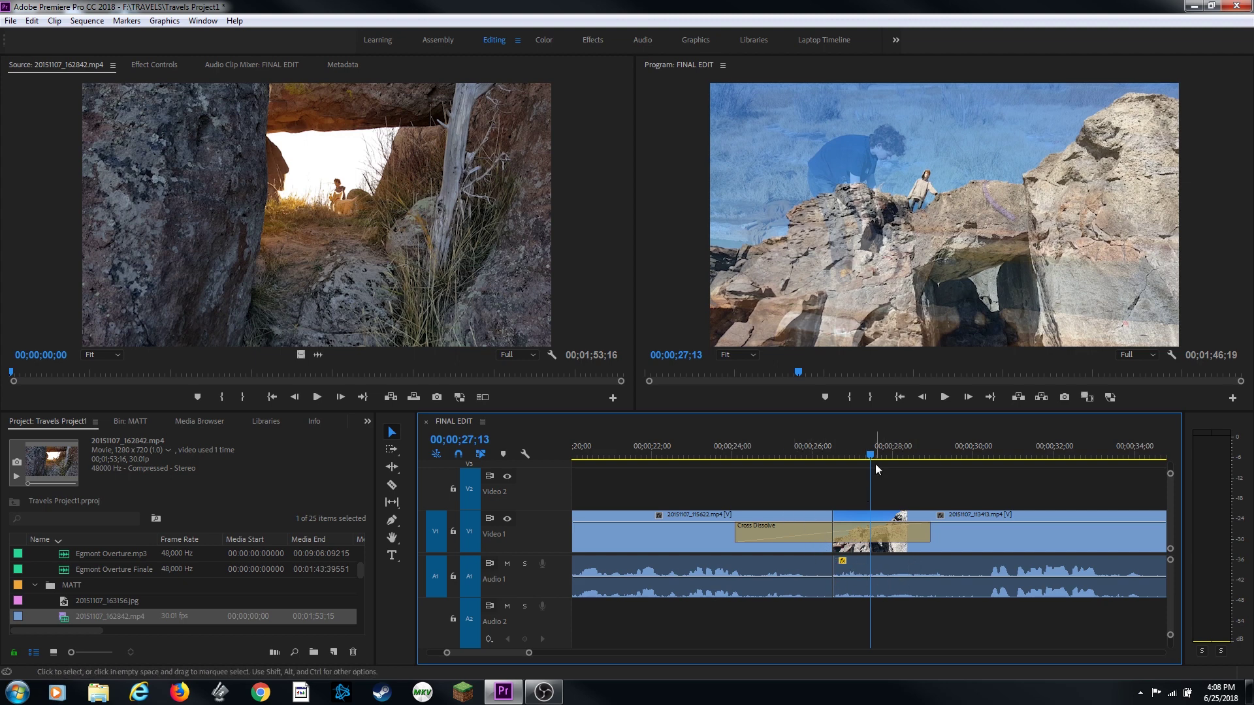
{"action": "key", "text": "minus"}
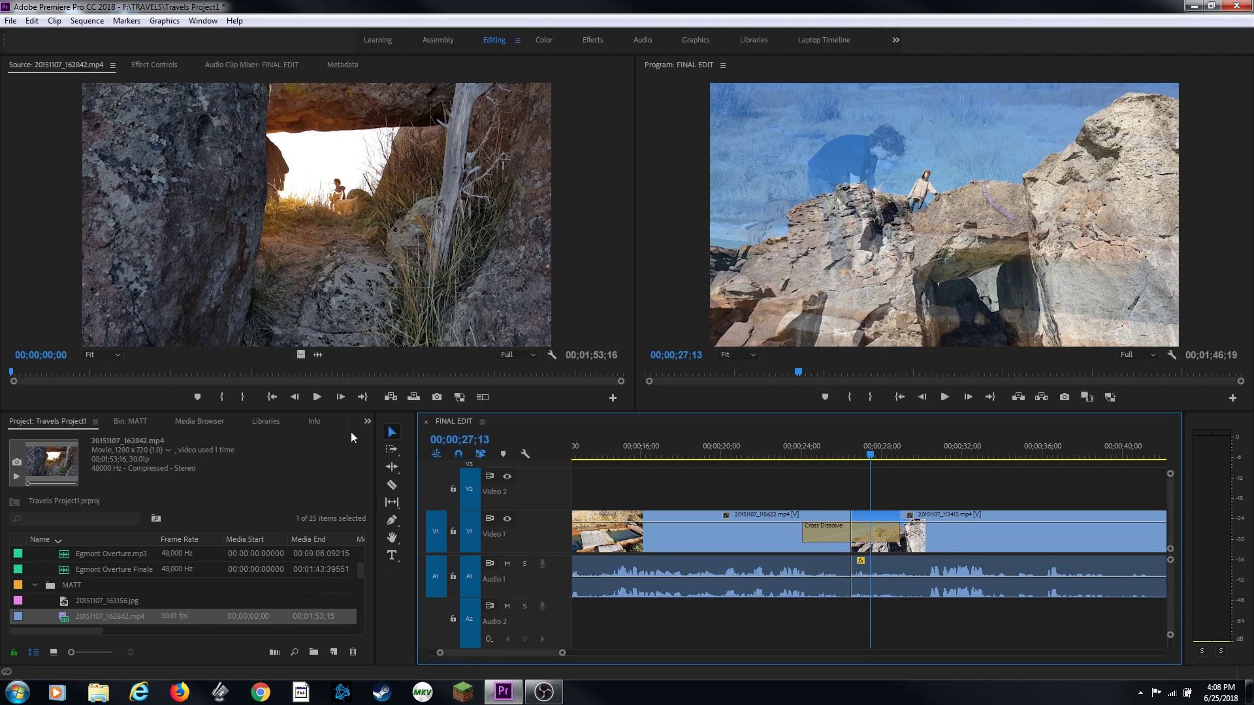
- Bring up the Effects panel from the overflow menu and select the Audio Transitions folder
{"action": "left_click", "coordinate": [367, 423]}
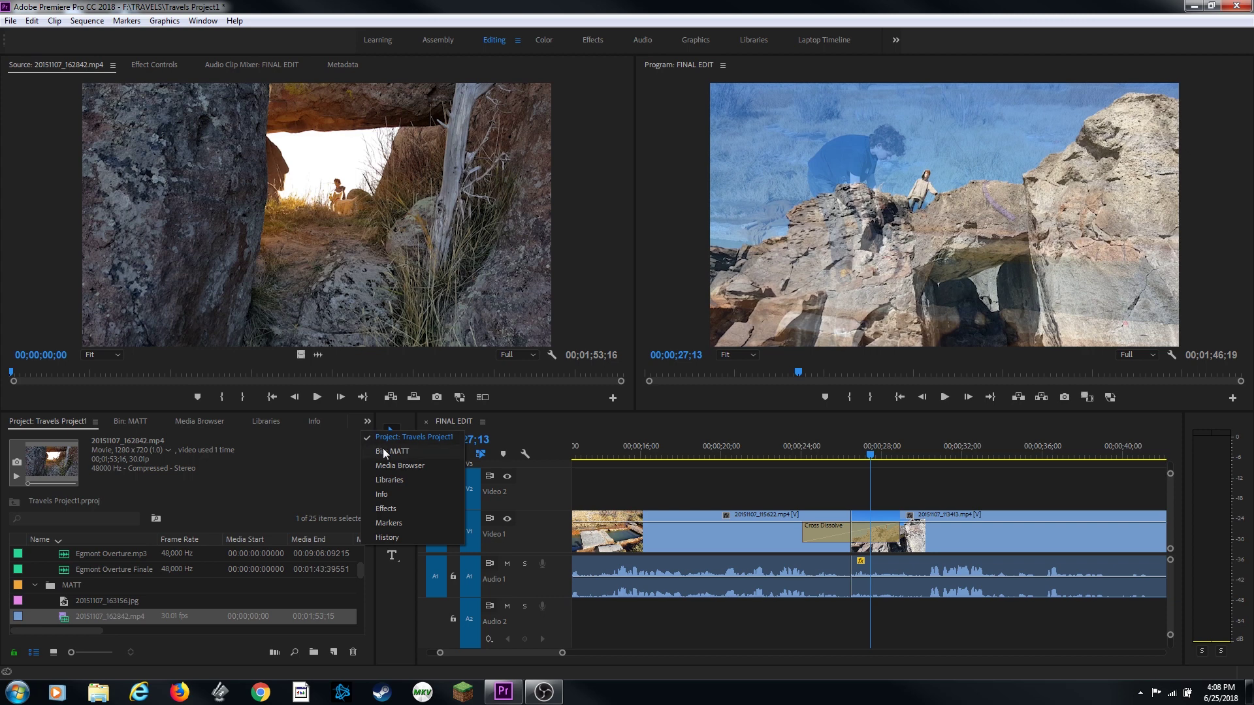
{"action": "left_click", "coordinate": [406, 508]}
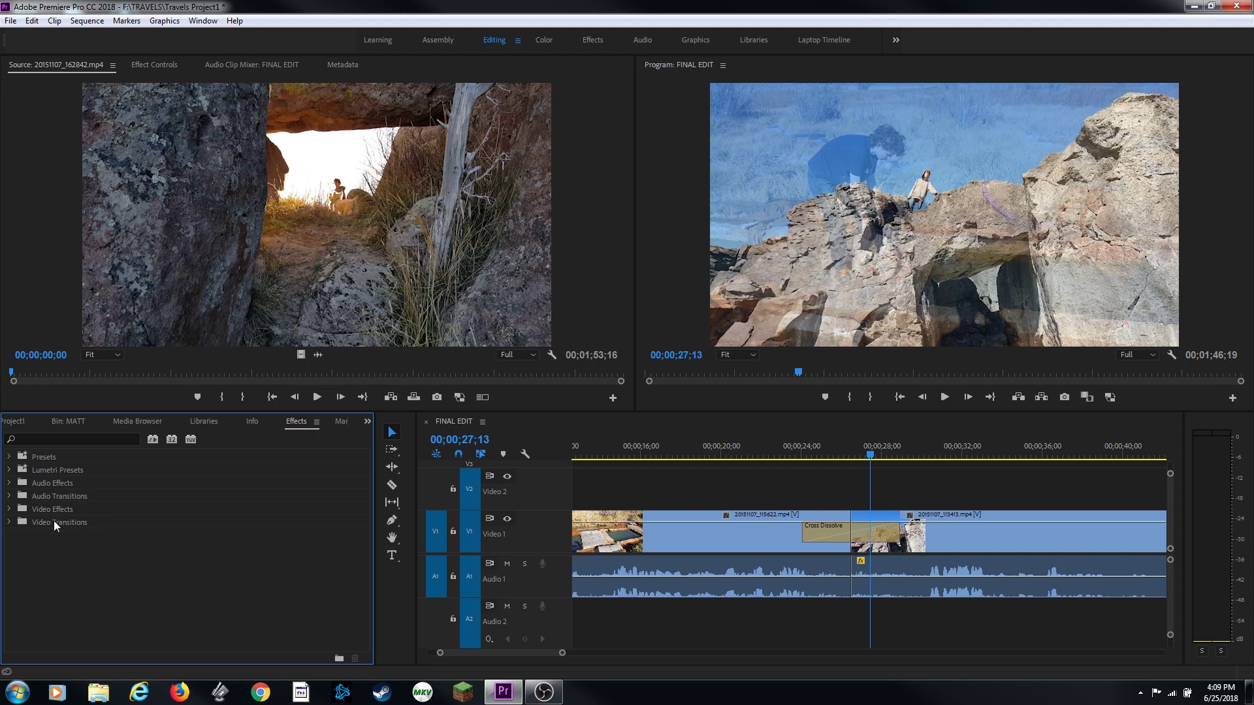
{"action": "left_click", "coordinate": [53, 520]}
{"action": "left_click", "coordinate": [50, 496]}
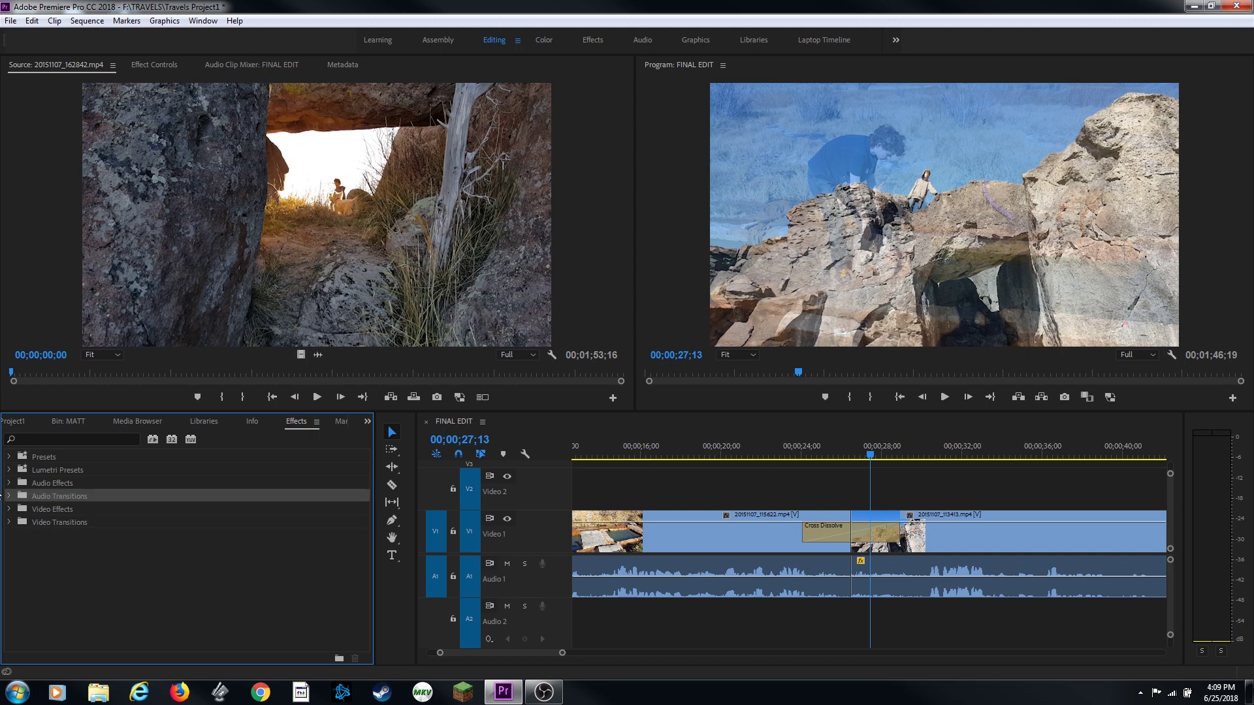
- Expand Audio Transitions > Crossfade to reveal Constant Gain, Constant Power and Exponential Fade
{"action": "left_click", "coordinate": [9, 496]}
{"action": "left_click", "coordinate": [17, 509]}
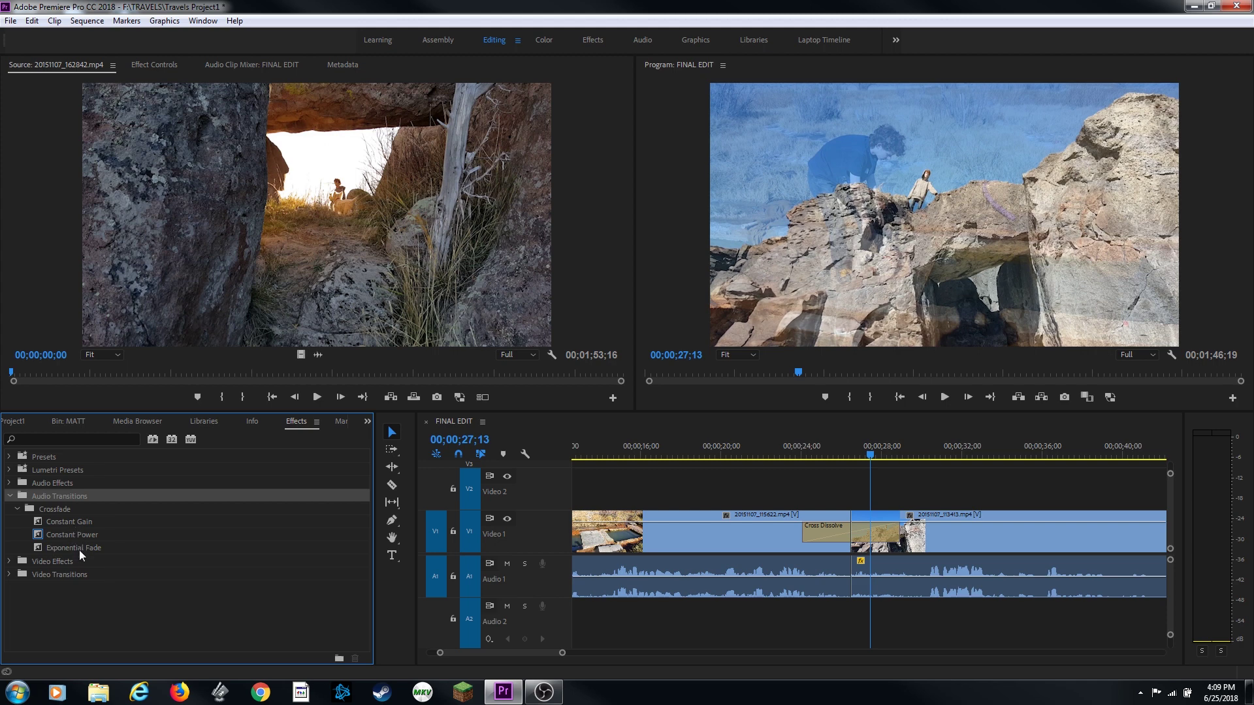
{"action": "left_click", "coordinate": [81, 526]}
{"action": "left_click", "coordinate": [93, 538]}
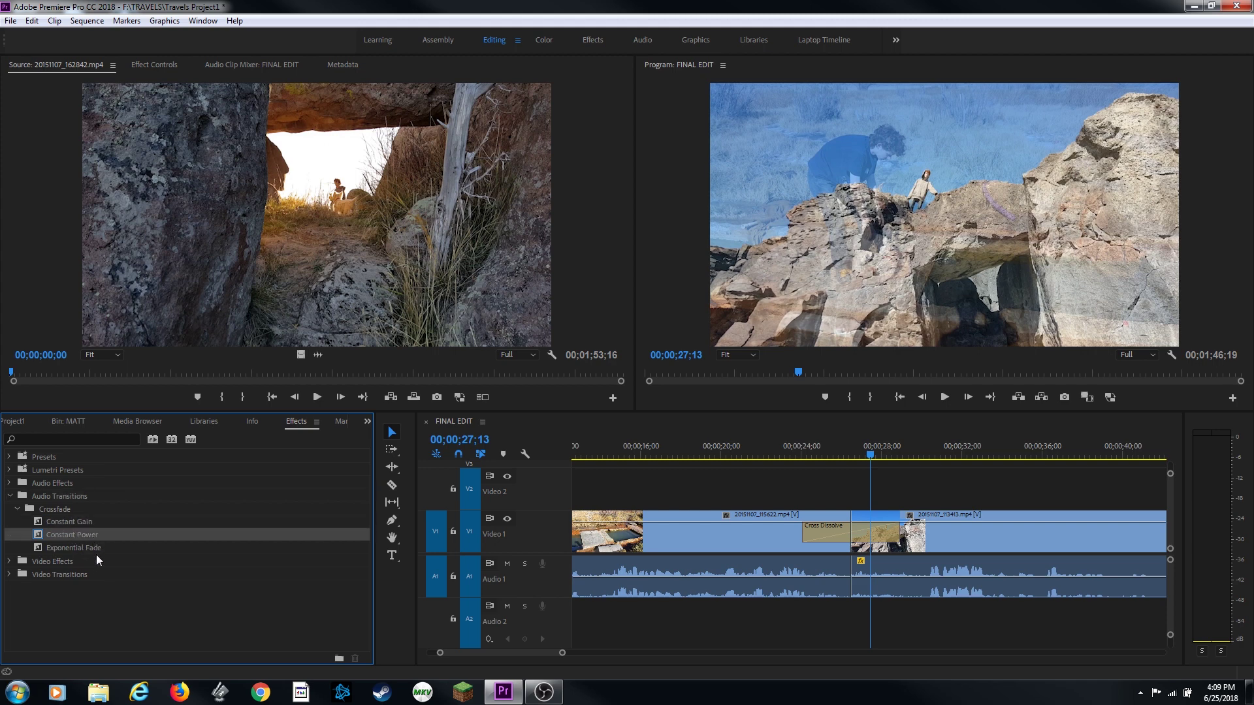
{"action": "left_click", "coordinate": [92, 551]}
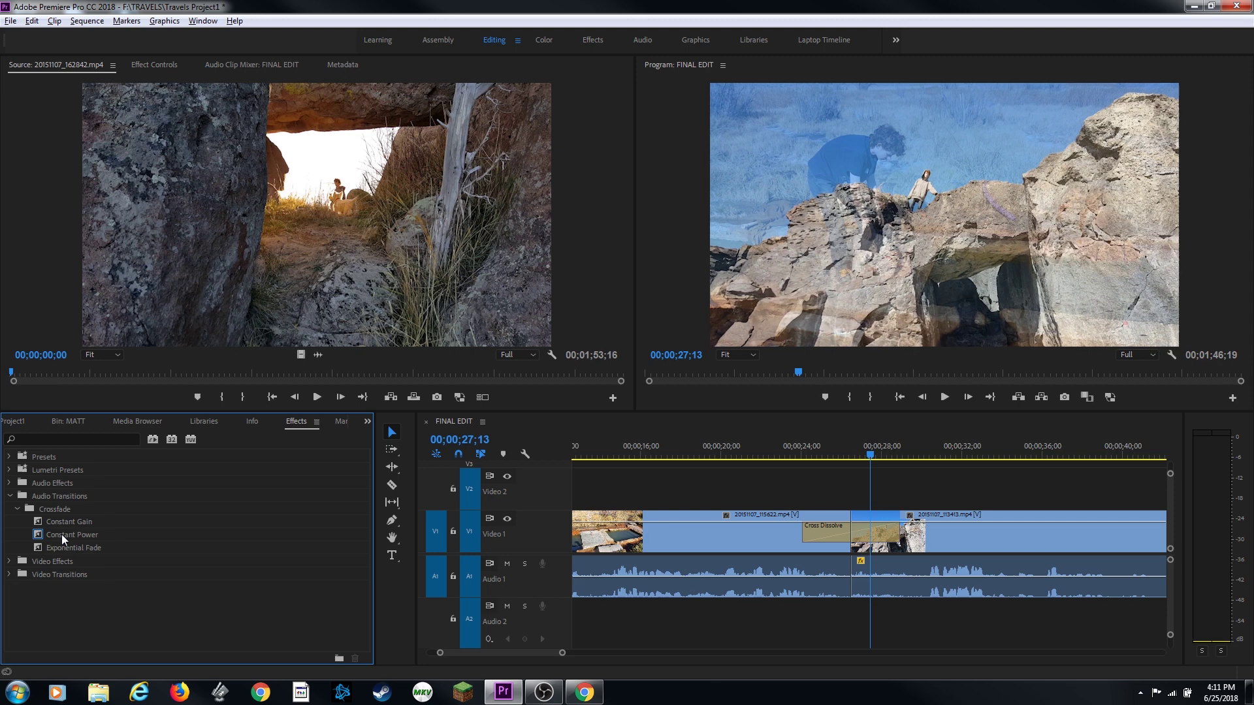
{"action": "left_click", "coordinate": [75, 536]}
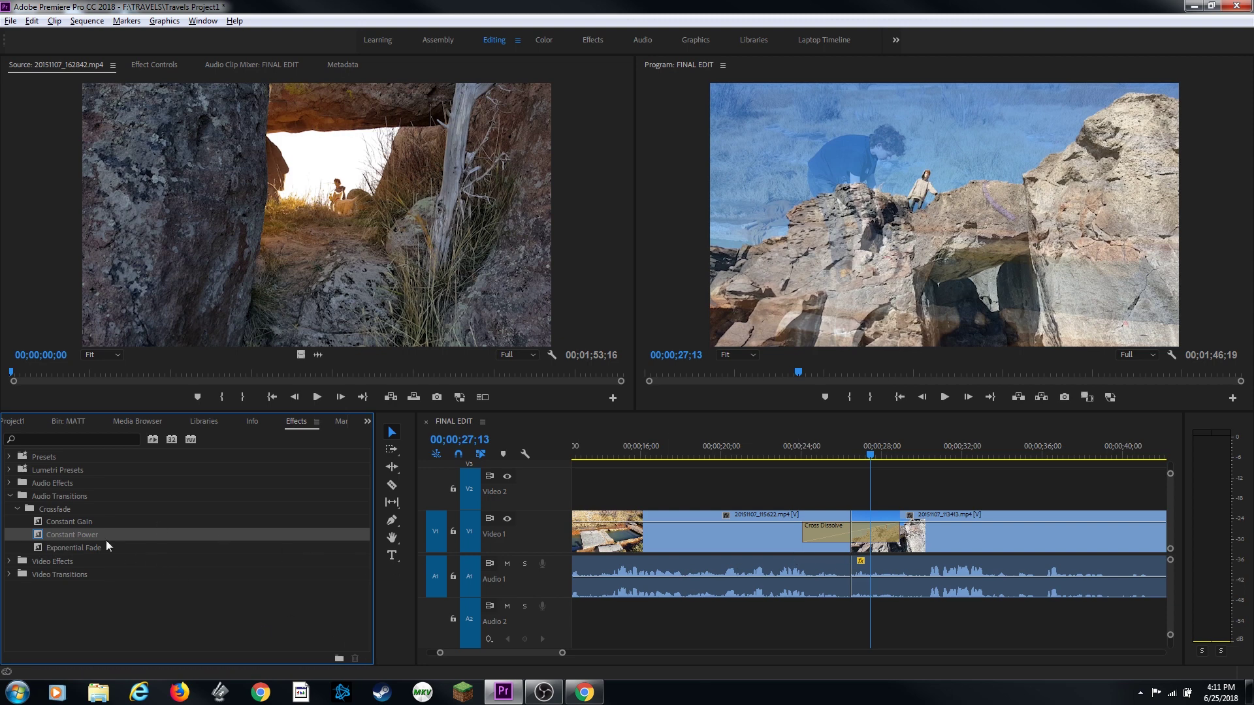
{"action": "left_click", "coordinate": [80, 522]}
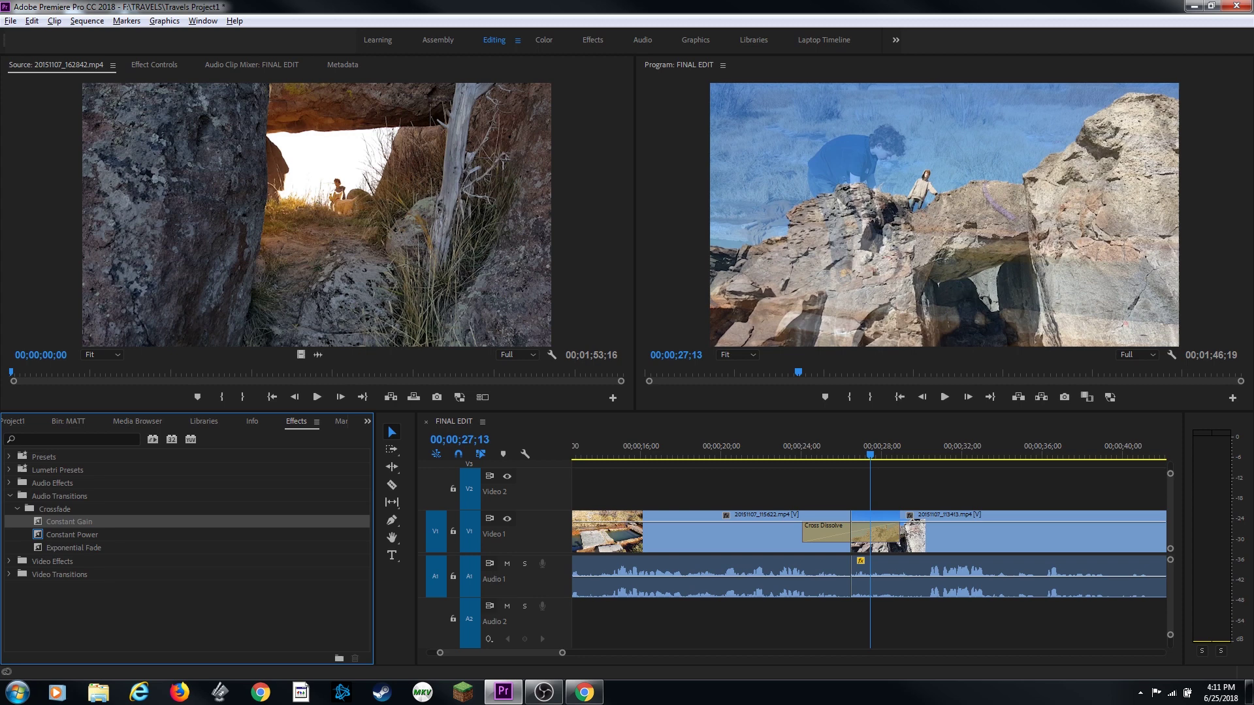
{"action": "left_click", "coordinate": [74, 539]}
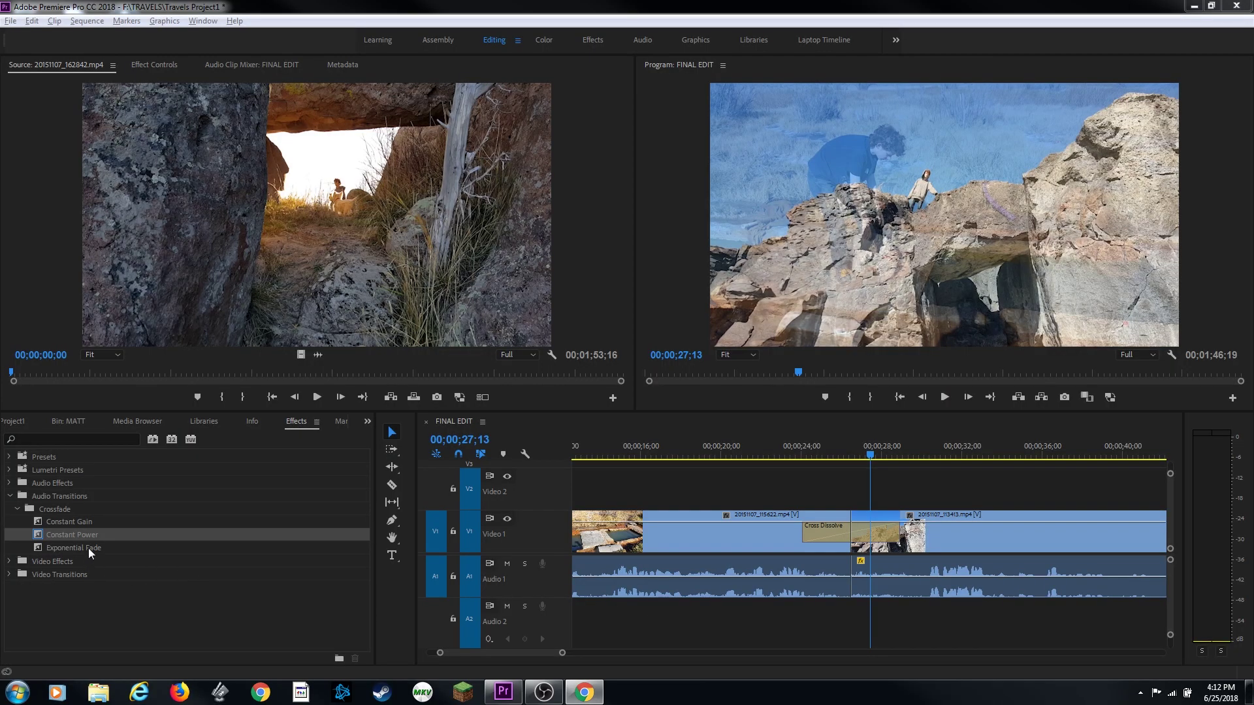
{"action": "left_click", "coordinate": [88, 547]}
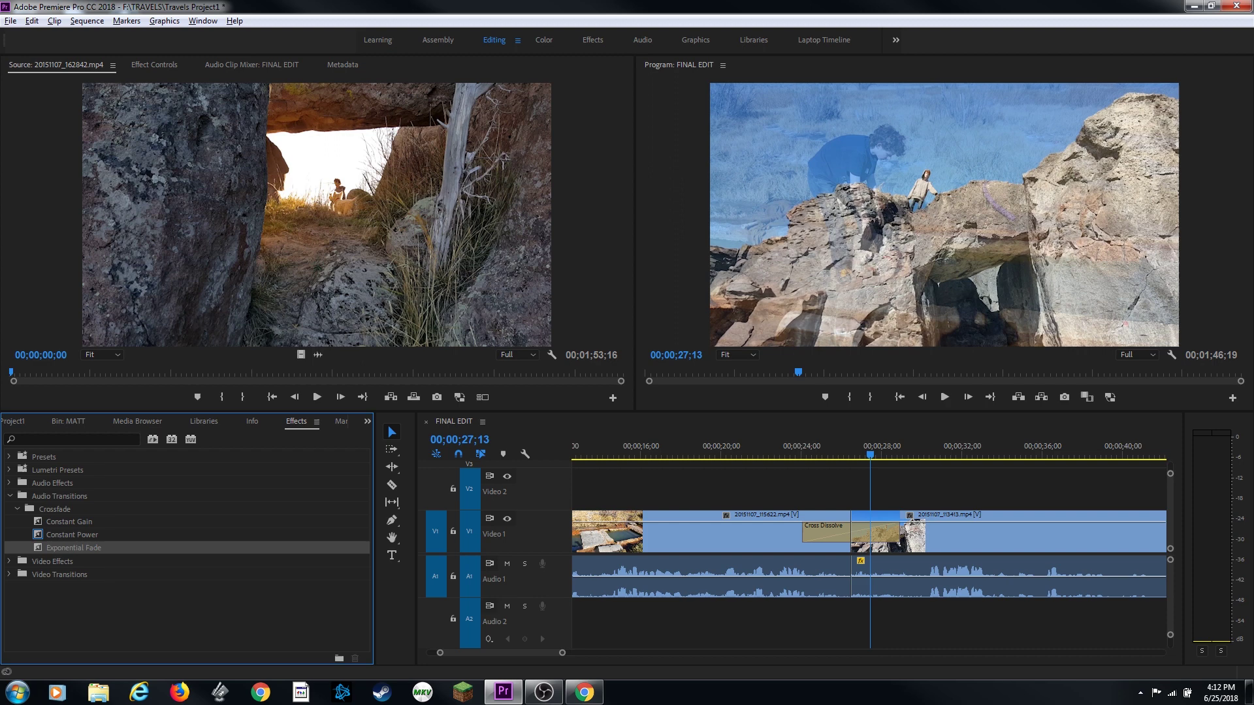
{"action": "key", "text": "shift+5"}
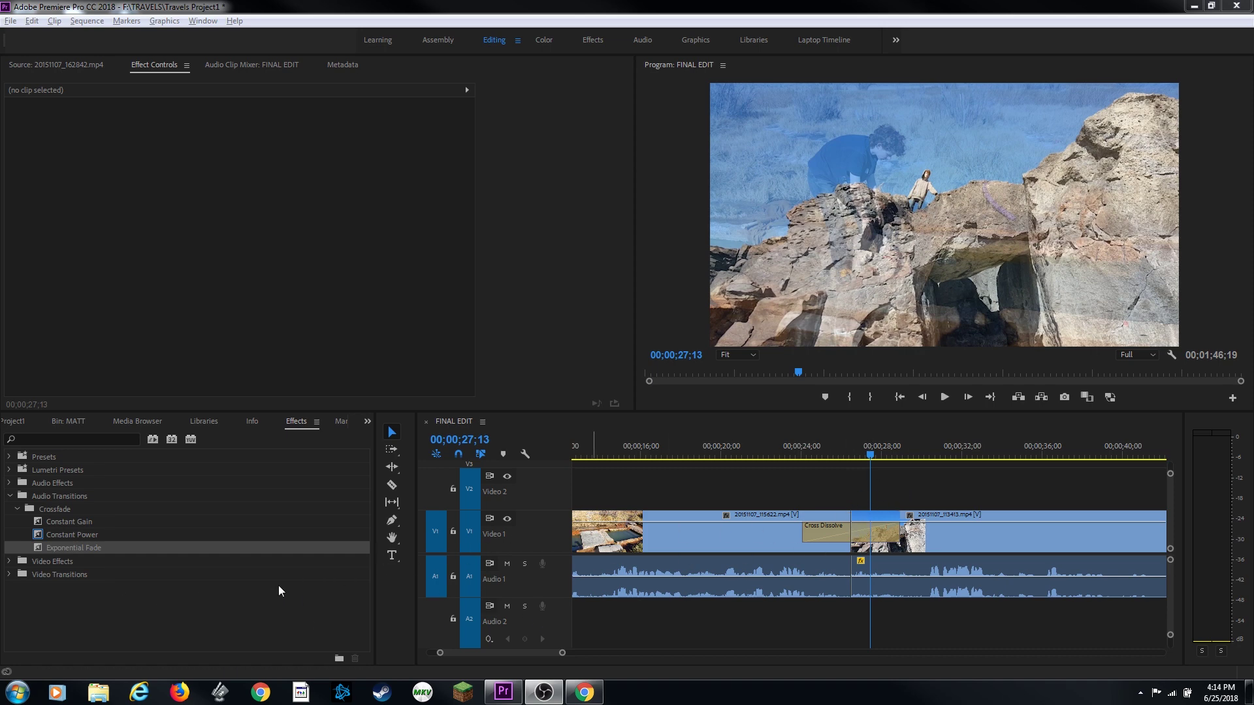
{"action": "left_click", "coordinate": [905, 450]}
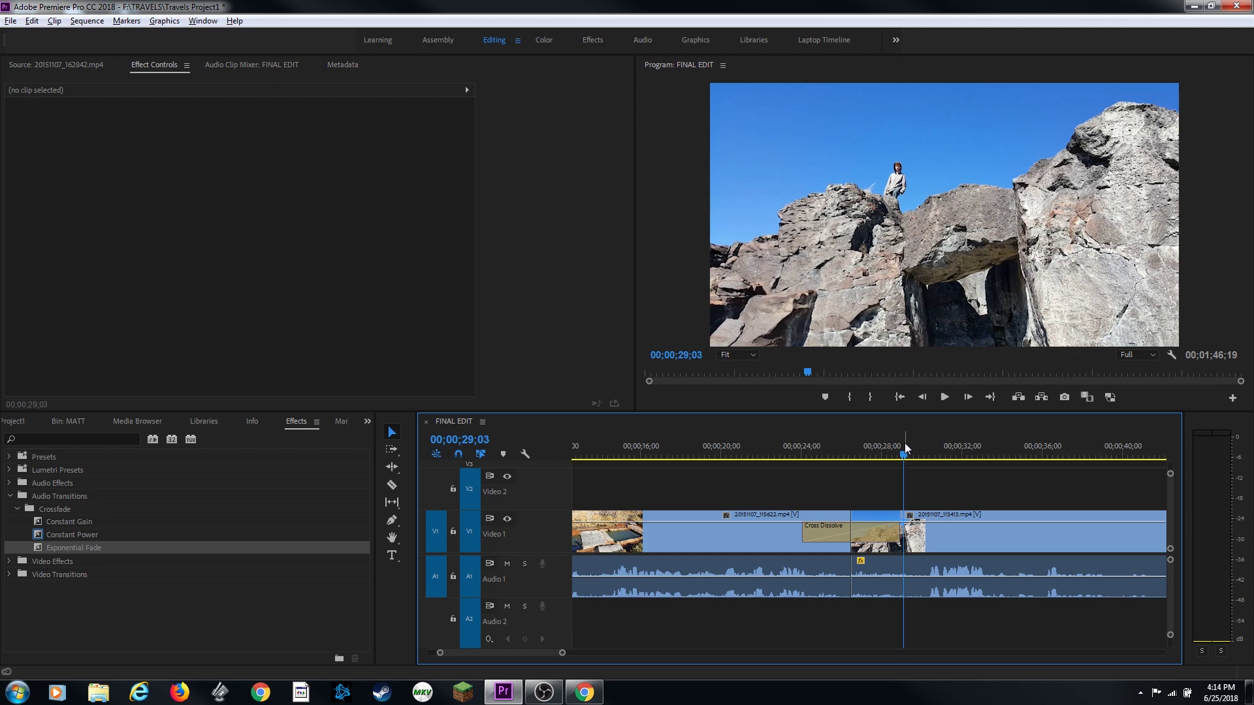
{"action": "key", "text": "Up"}
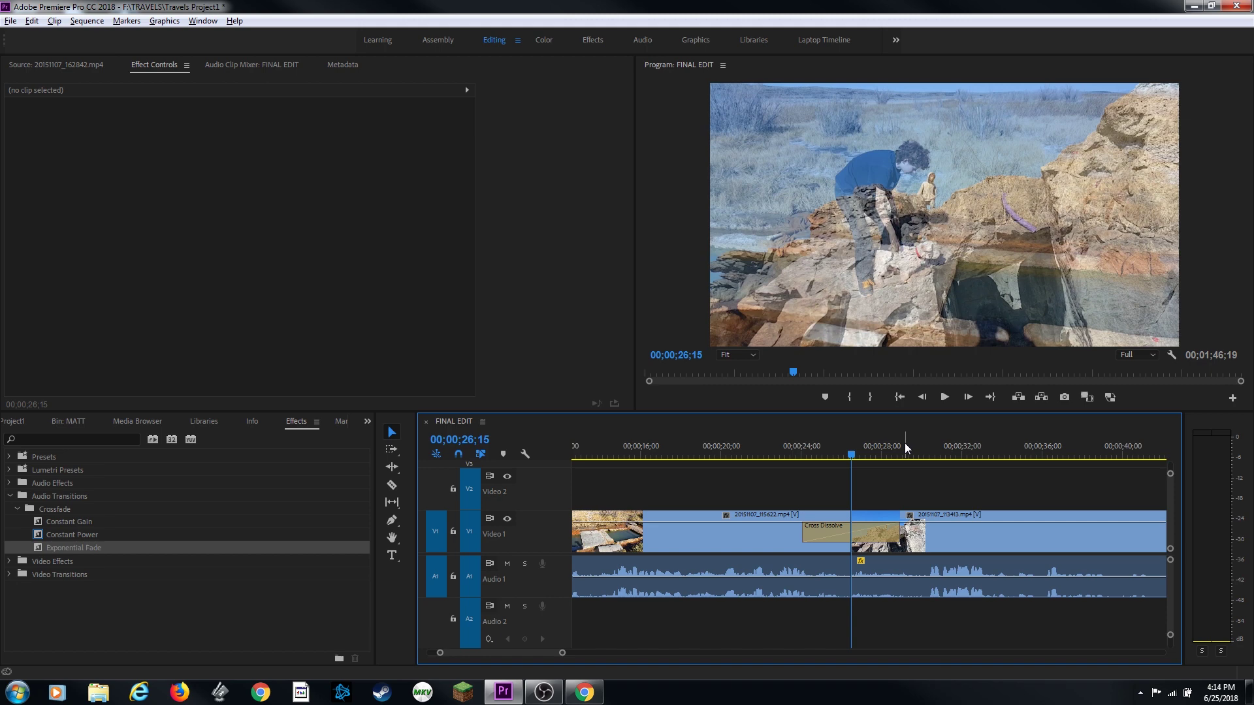
{"action": "key", "text": "Down"}
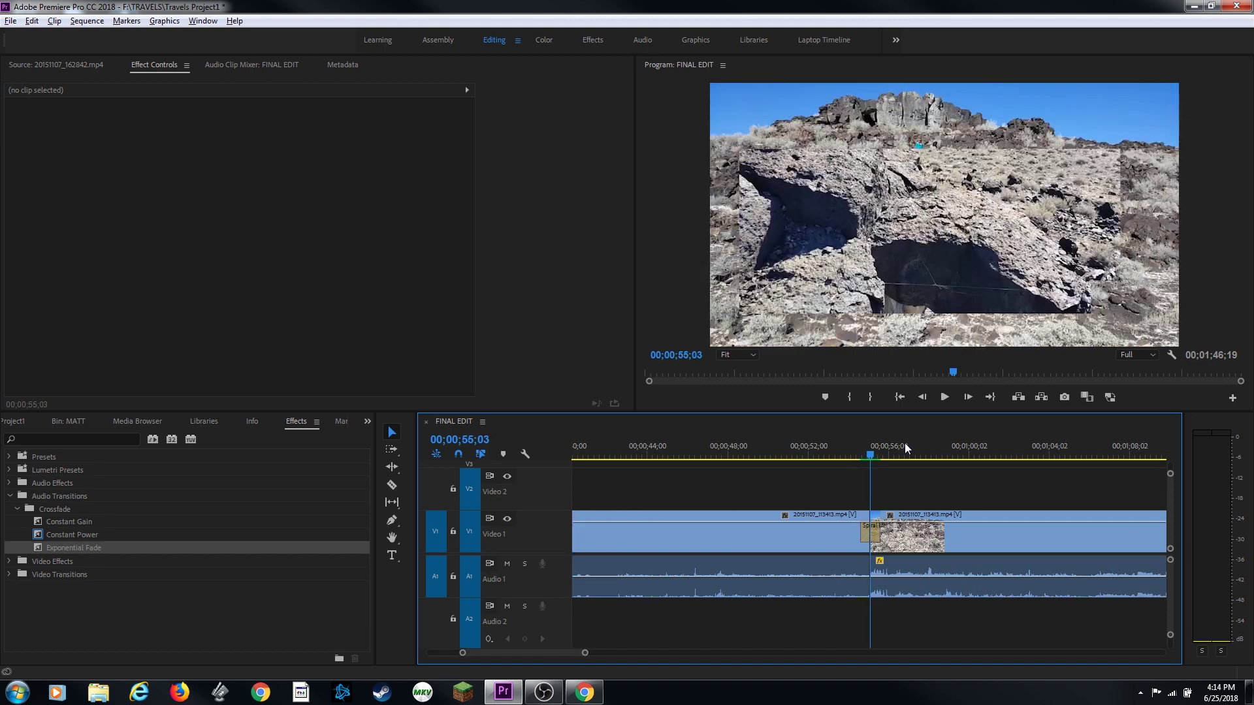
{"action": "key", "text": "Up"}
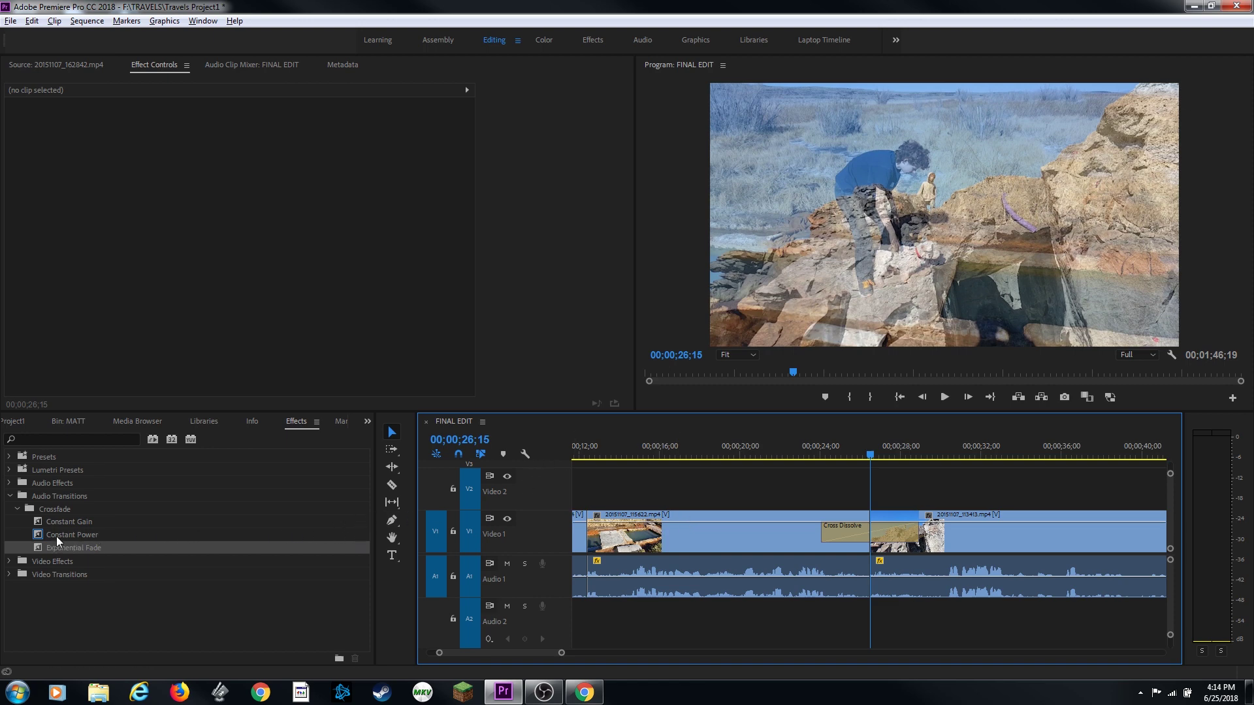
{"action": "left_click_drag", "start_coordinate": [57, 536], "coordinate": [880, 586]}
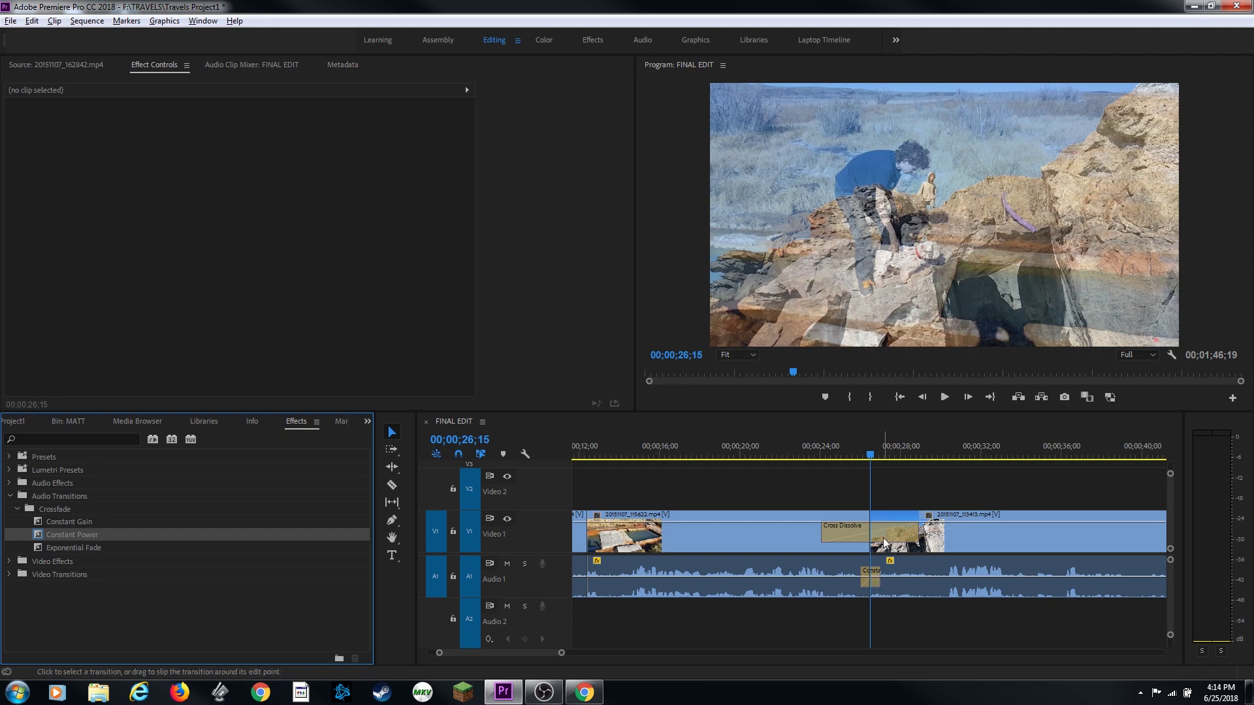
{"action": "left_click_drag", "start_coordinate": [873, 584], "coordinate": [909, 589]}
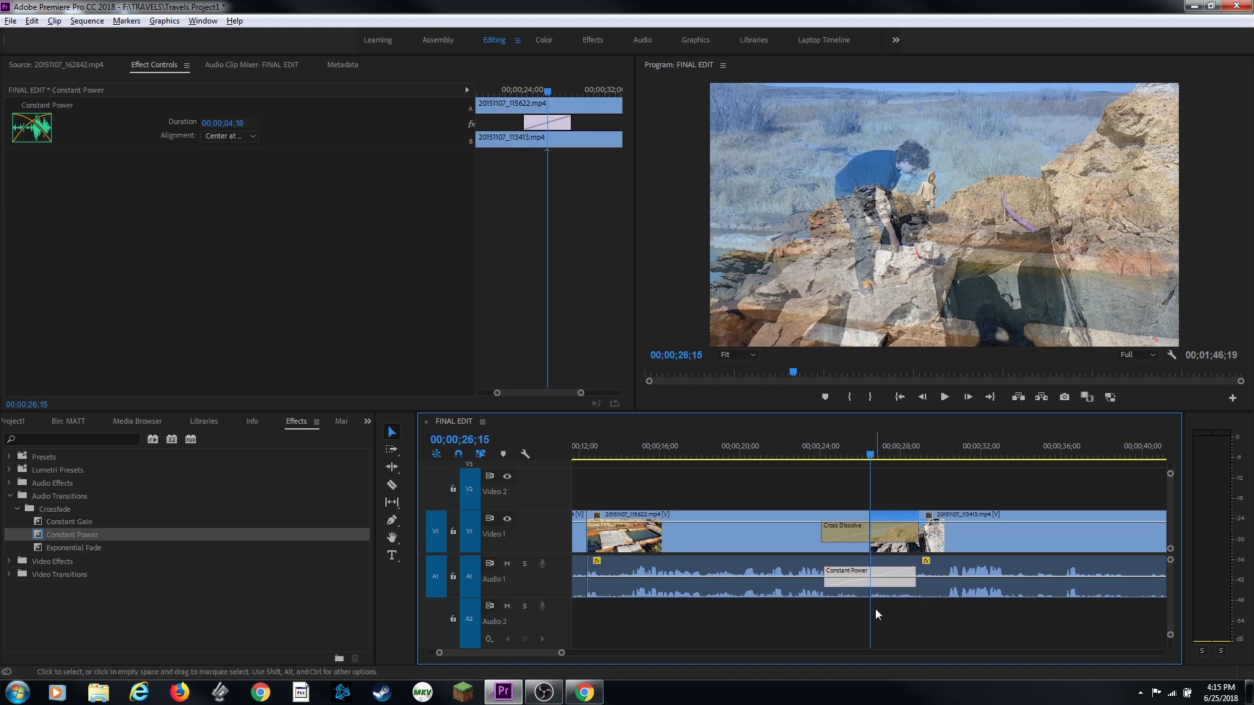
{"action": "key", "text": "Delete"}
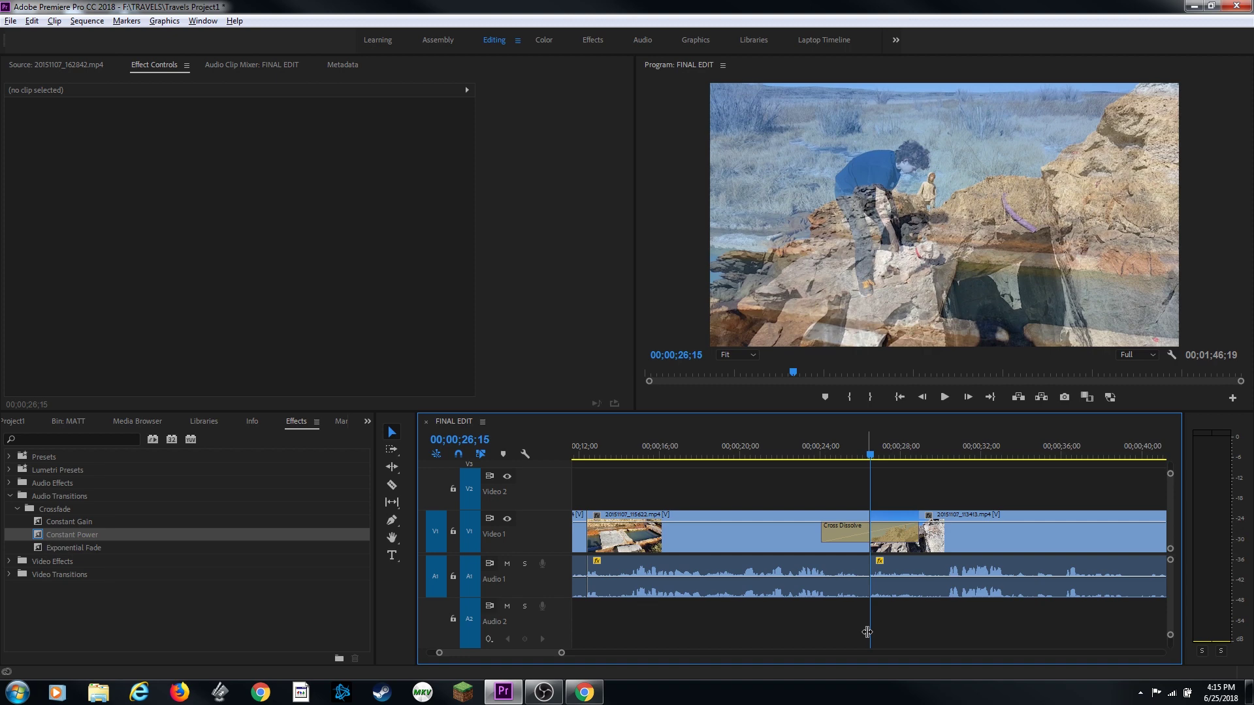
- Apply the default Constant Power crossfade at the Audio 1 edit and set it to 2 seconds
{"action": "key", "text": "ctrl+shift+d"}
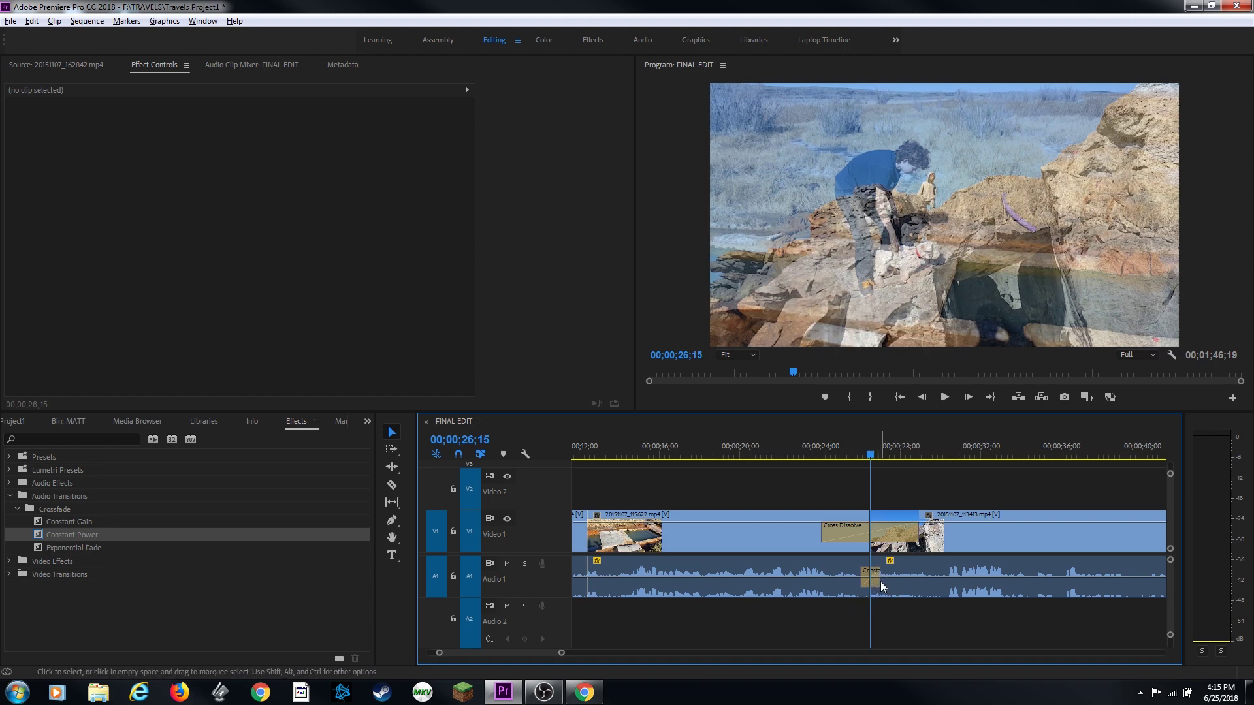
{"action": "mouse_move", "coordinate": [878, 581]}
{"action": "left_mouse_down"}
{"action": "mouse_move", "coordinate": [914, 586]}
{"action": "mouse_move", "coordinate": [883, 588]}
{"action": "left_mouse_up"}
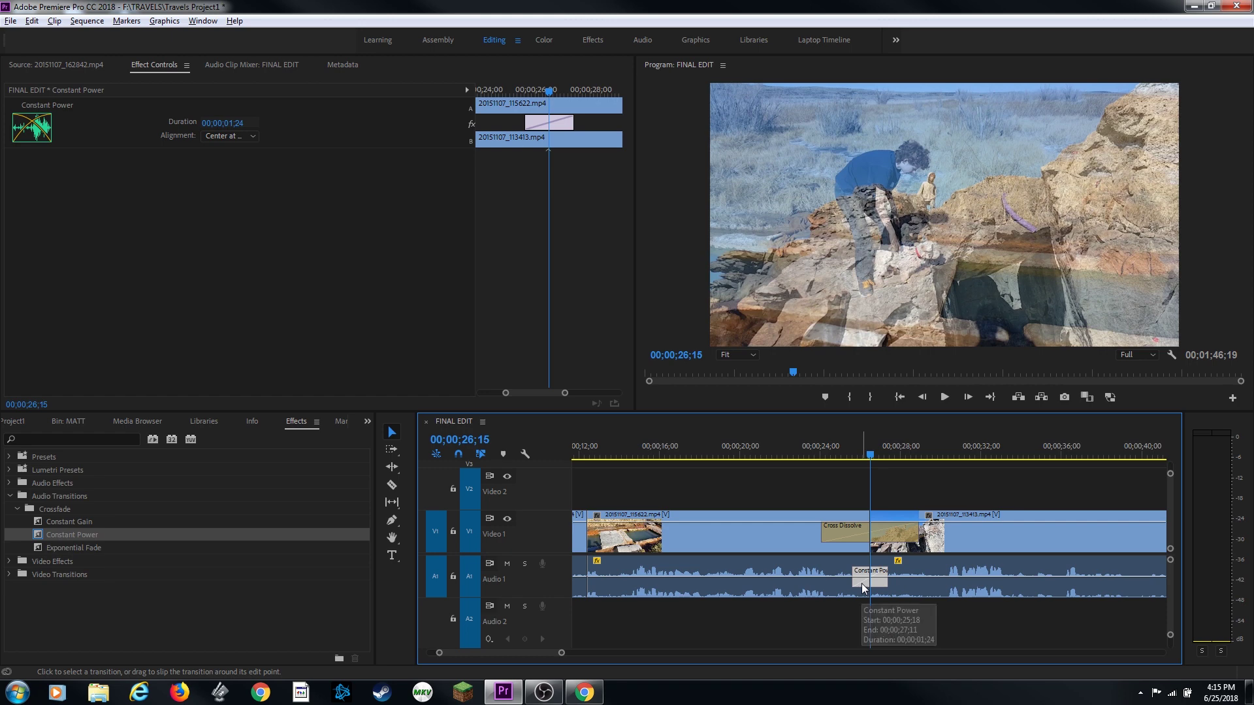
{"action": "double_click", "coordinate": [860, 582]}
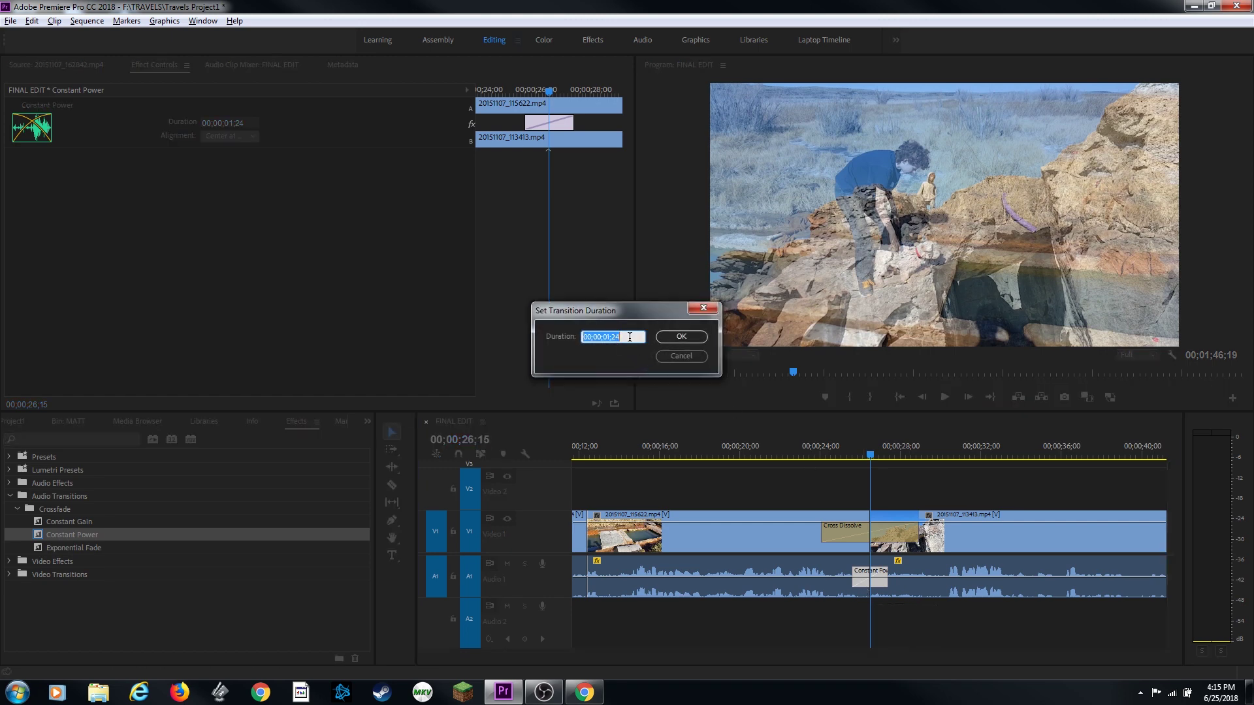
{"action": "type", "text": "2"}
{"action": "key", "text": "Return"}
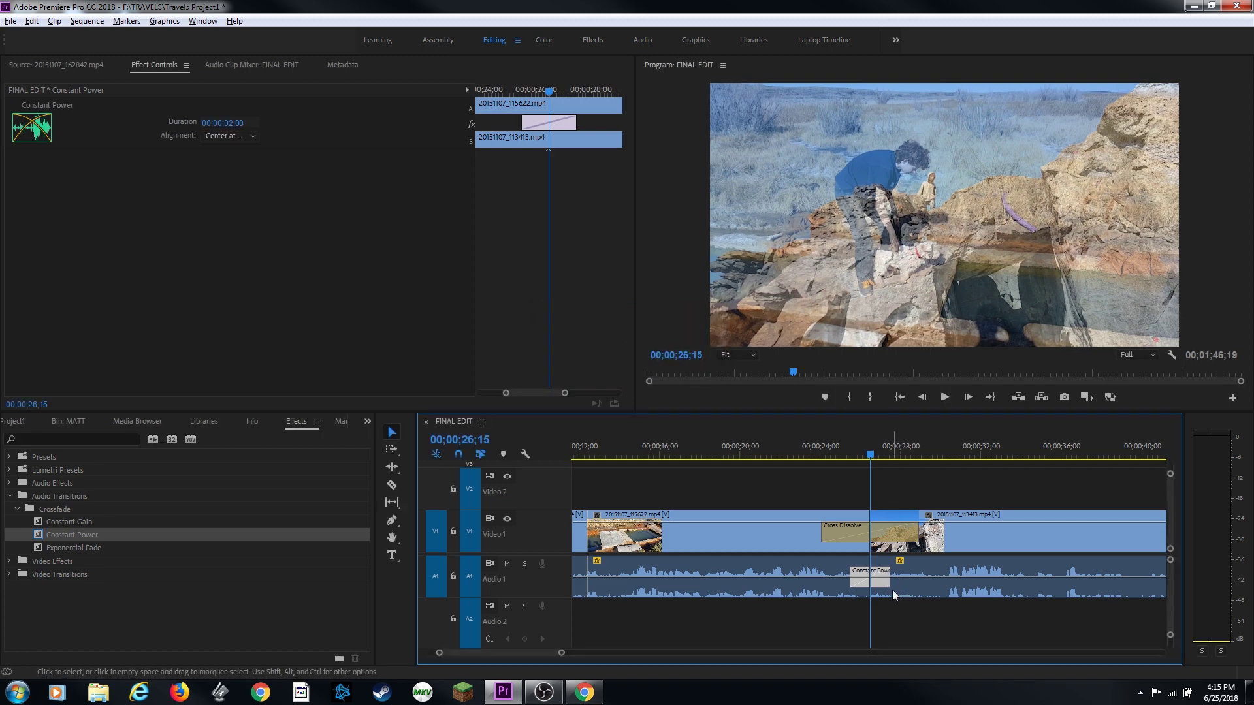
- Change the Audio 1 crossfade duration to 4 seconds
{"action": "double_click", "coordinate": [879, 582]}
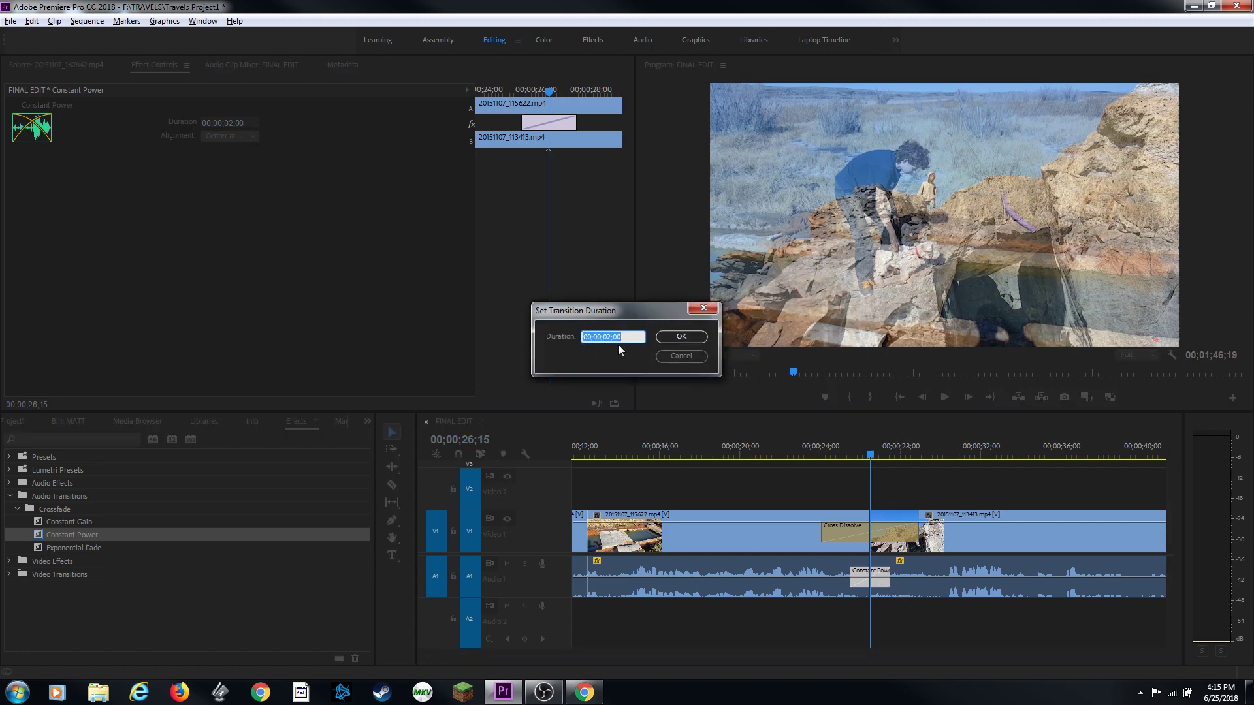
{"action": "type", "text": "4"}
{"action": "left_click", "coordinate": [688, 339]}
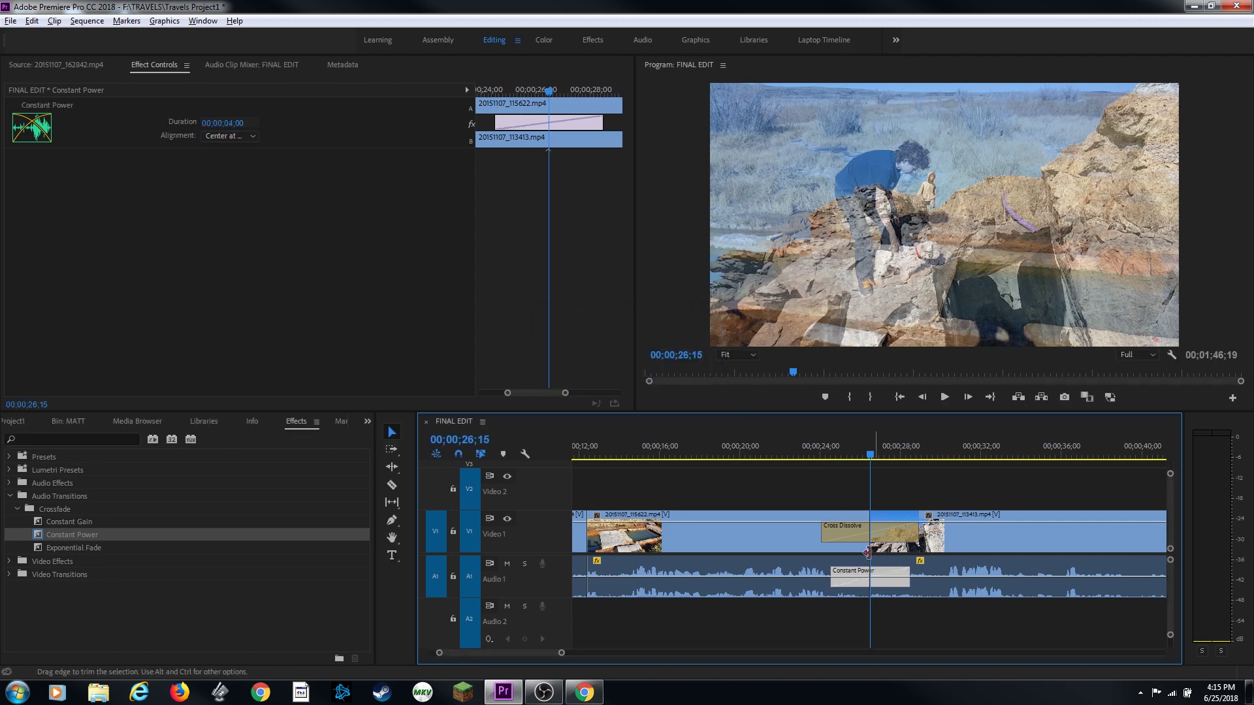
{"action": "left_click", "coordinate": [791, 446]}
{"action": "key", "text": "space"}
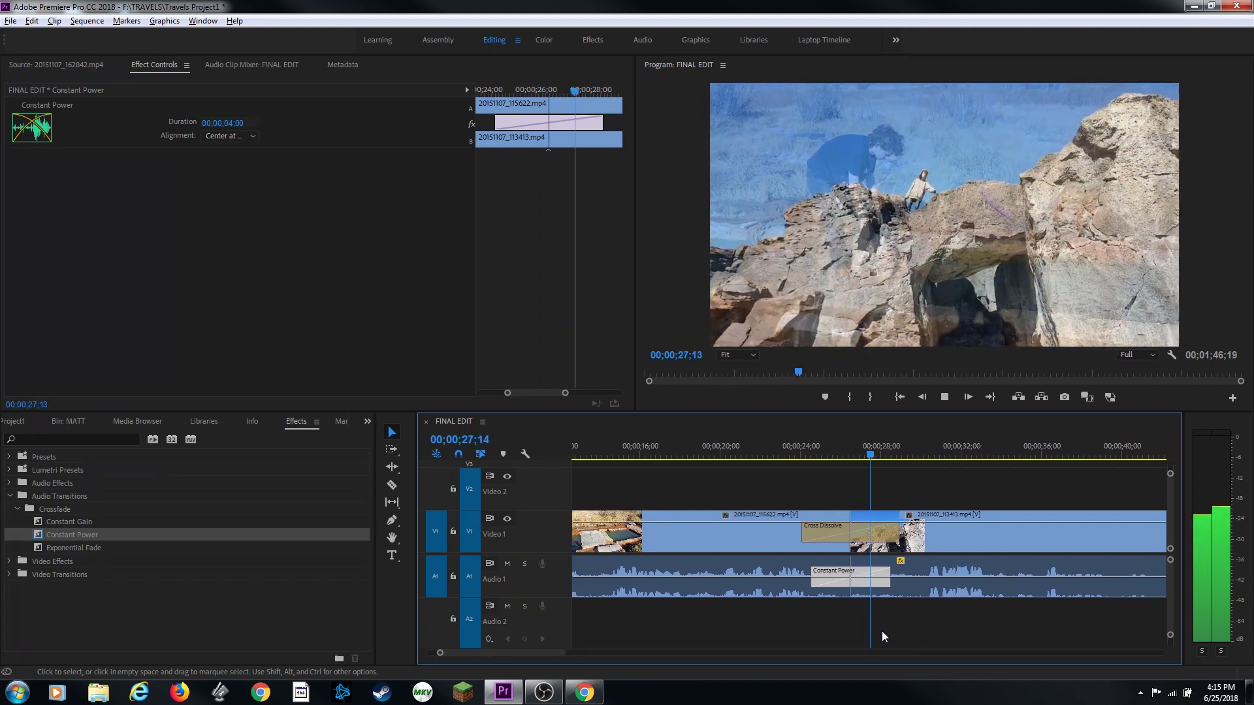
{"action": "key", "text": "space"}
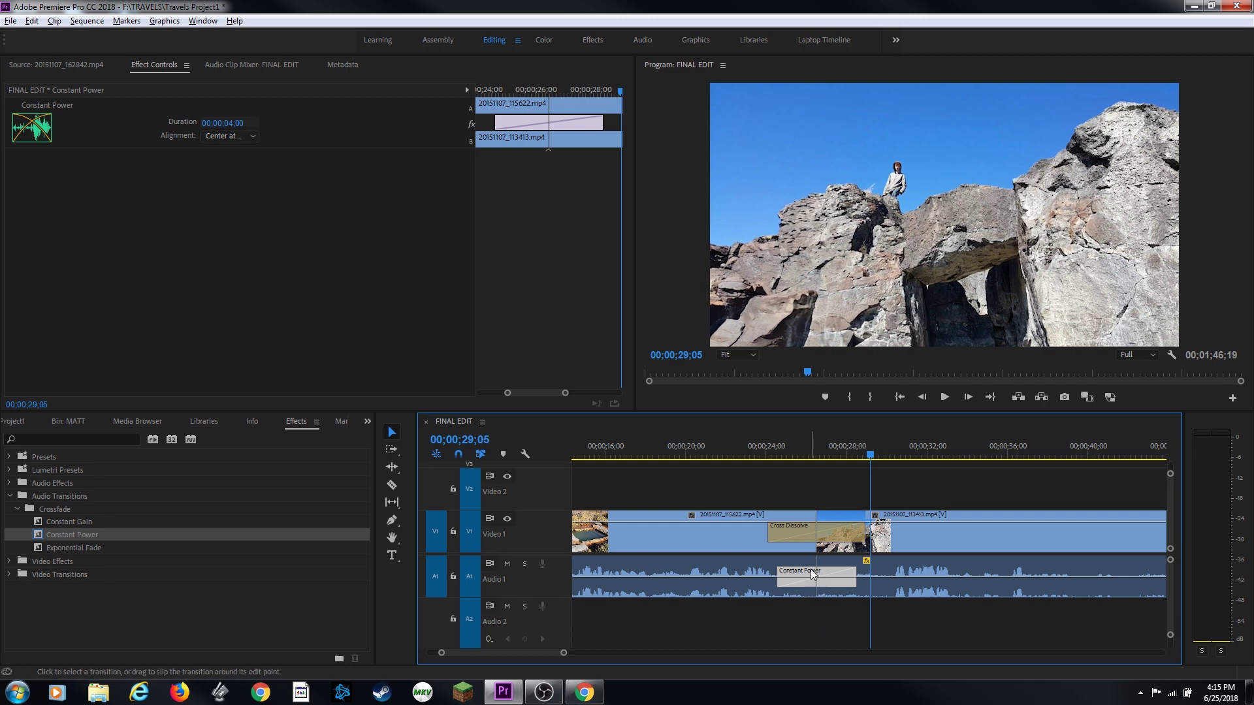
- Drag the Audio 1 crossfade left so it ends at the cut, shortened to 00;00;01;26
{"action": "left_click", "coordinate": [746, 506]}
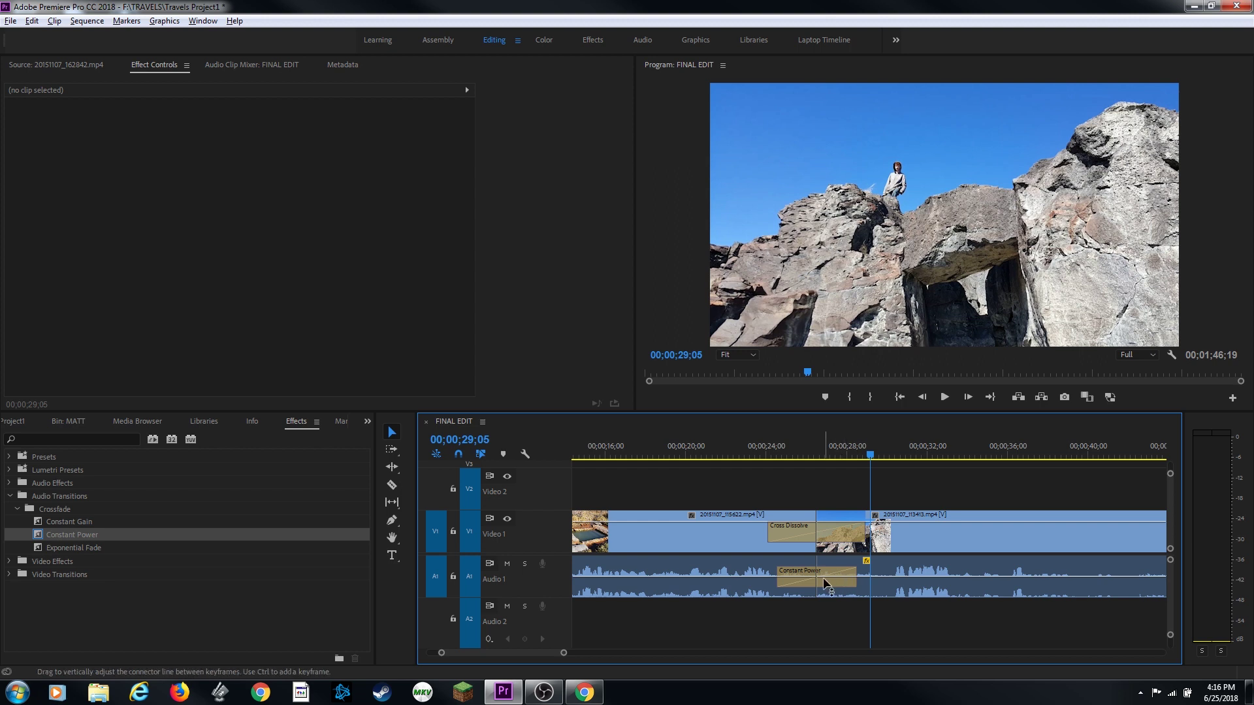
{"action": "mouse_move", "coordinate": [832, 583]}
{"action": "left_mouse_down"}
{"action": "mouse_move", "coordinate": [790, 593]}
{"action": "mouse_move", "coordinate": [783, 570]}
{"action": "mouse_move", "coordinate": [870, 575]}
{"action": "mouse_move", "coordinate": [828, 574]}
{"action": "left_mouse_up"}
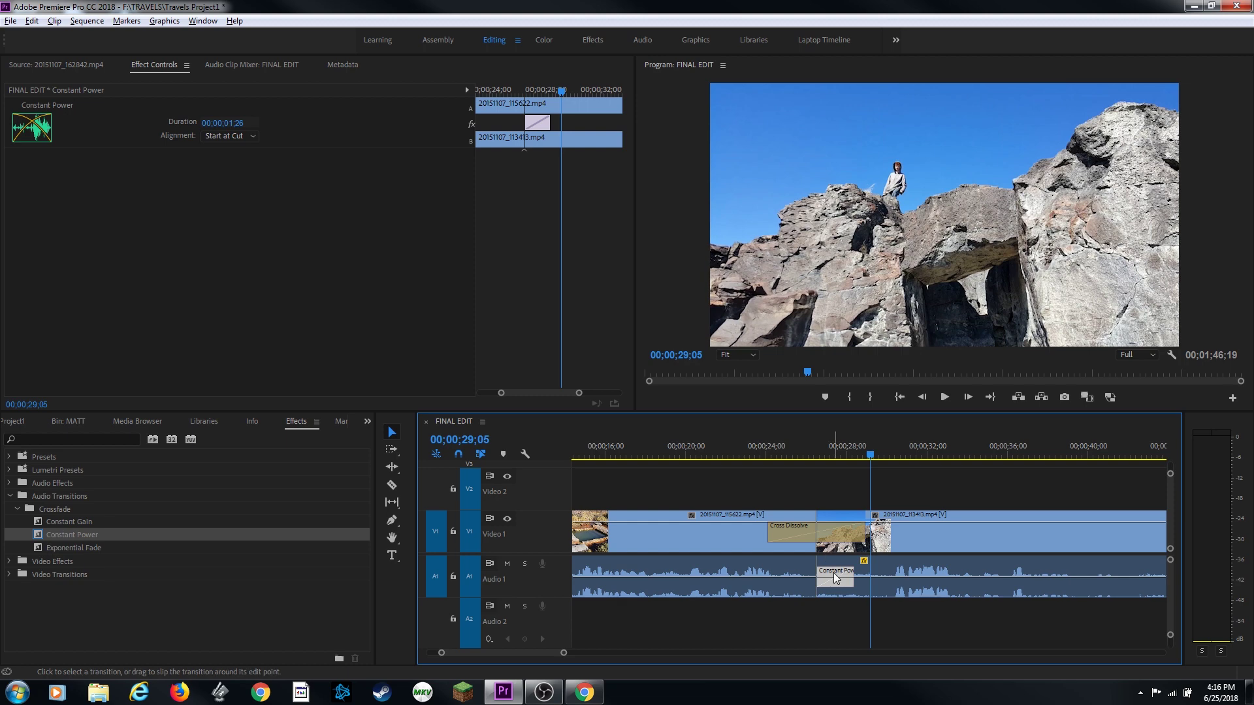
{"action": "left_click_drag", "start_coordinate": [830, 575], "coordinate": [780, 574]}
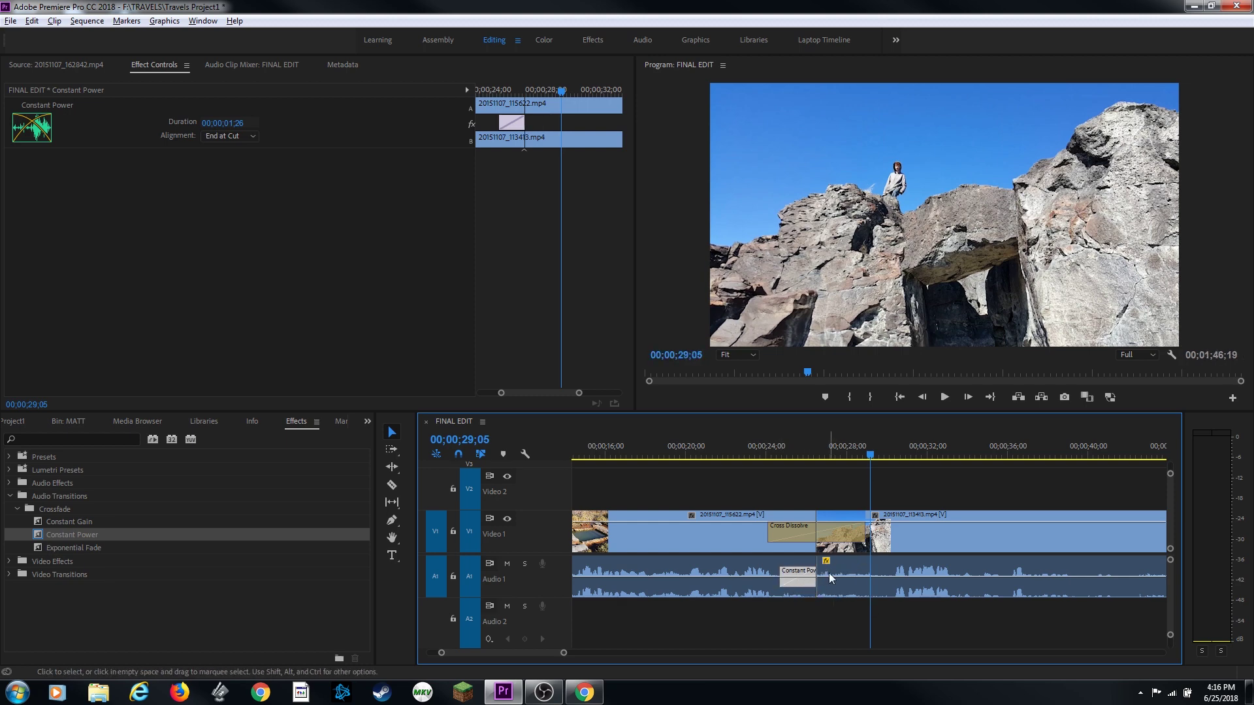
{"action": "left_click", "coordinate": [759, 449]}
{"action": "key", "text": "space"}
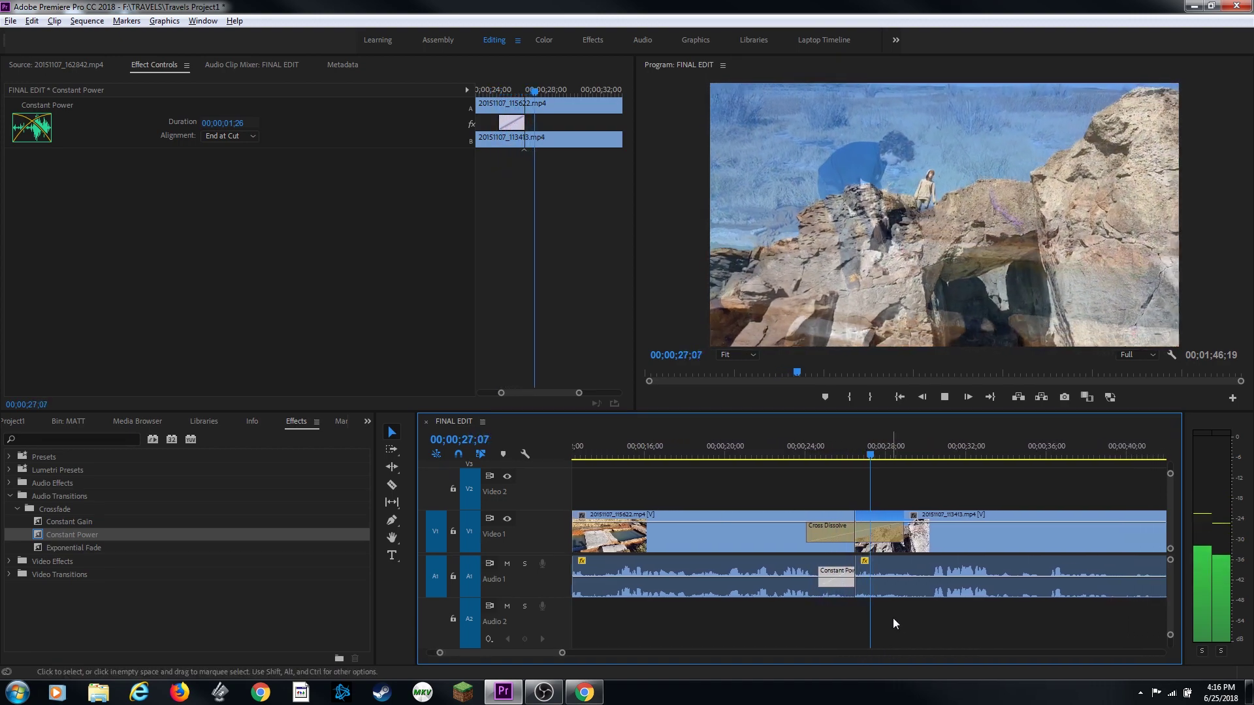
{"action": "key", "text": "space"}
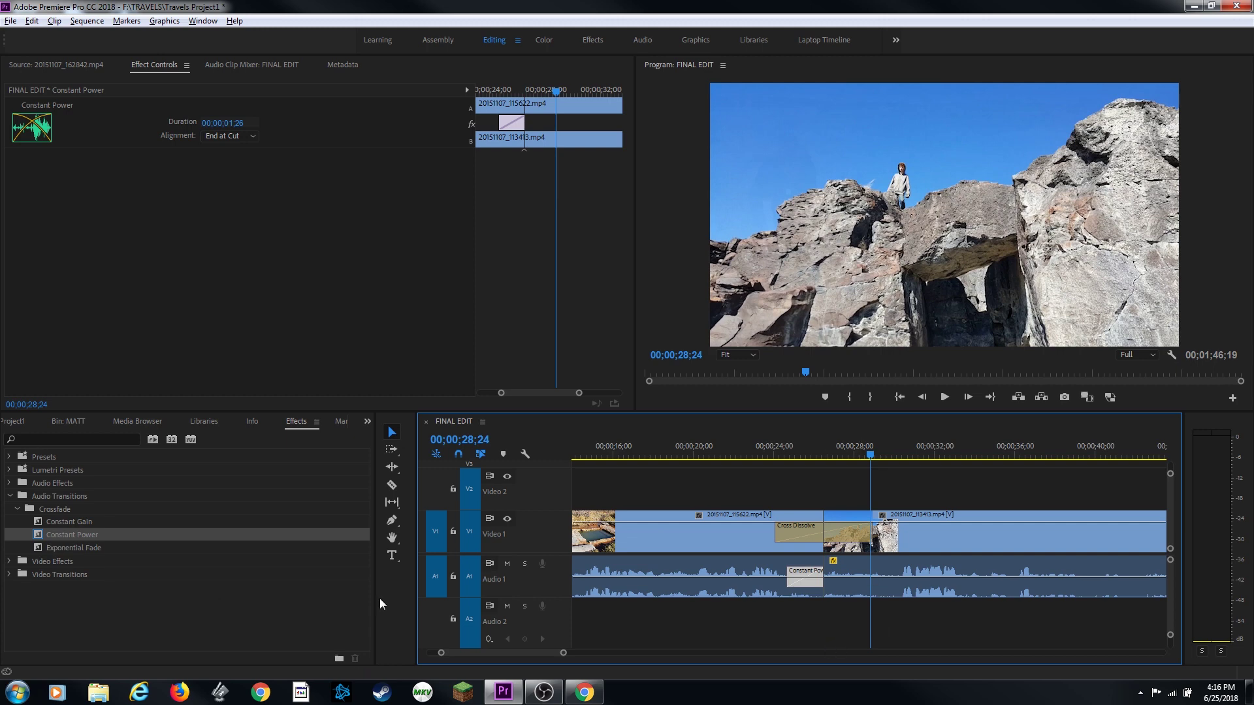
{"action": "left_click", "coordinate": [81, 533]}
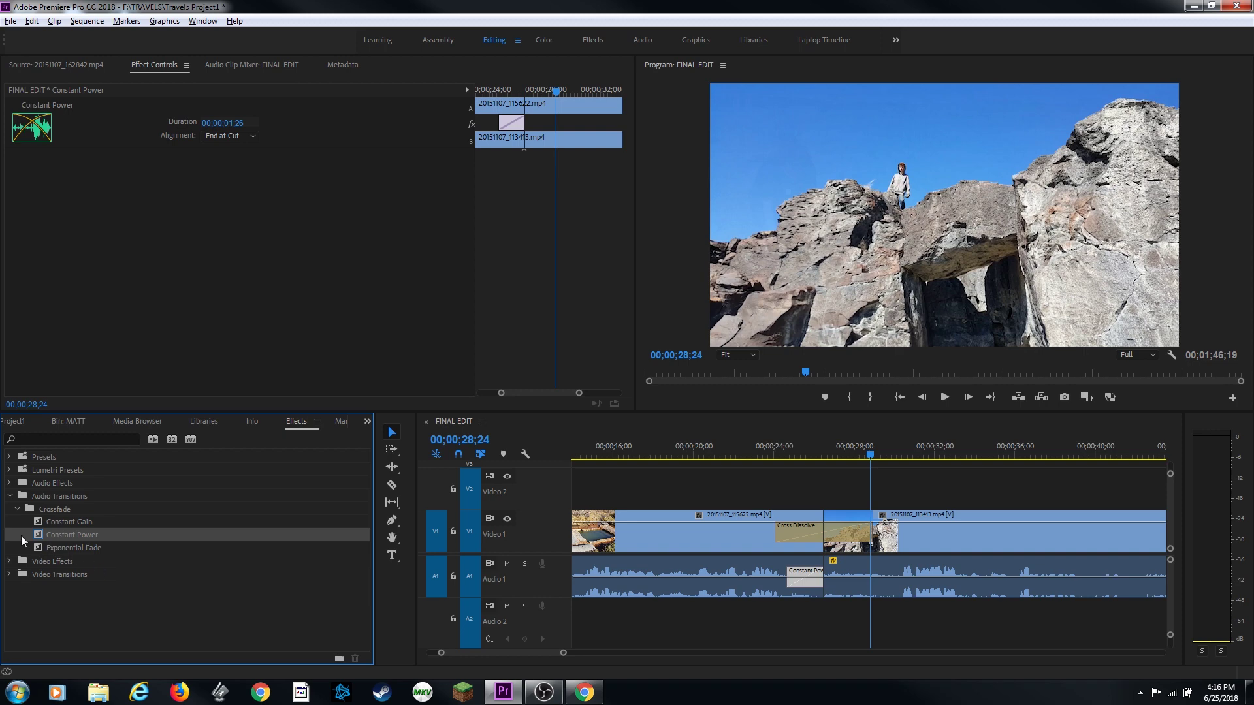